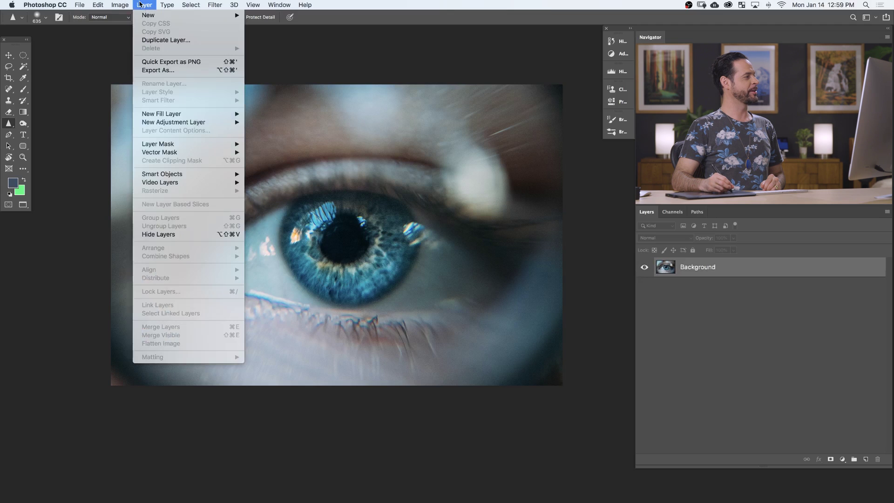
Add a Curves adjustment layer and brighten the eye photo by raising a midtone point to about input 98, output 151.
{"action": "mouse_move", "coordinate": [175, 121]}
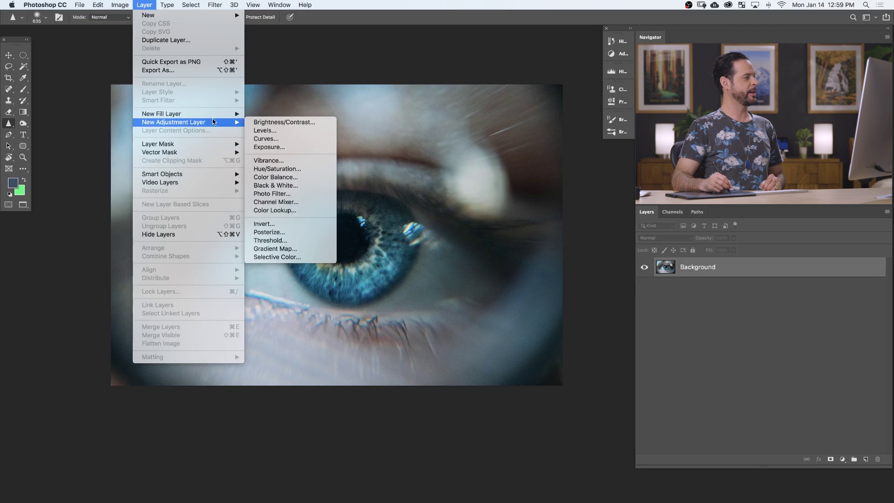
{"action": "left_click", "coordinate": [276, 139]}
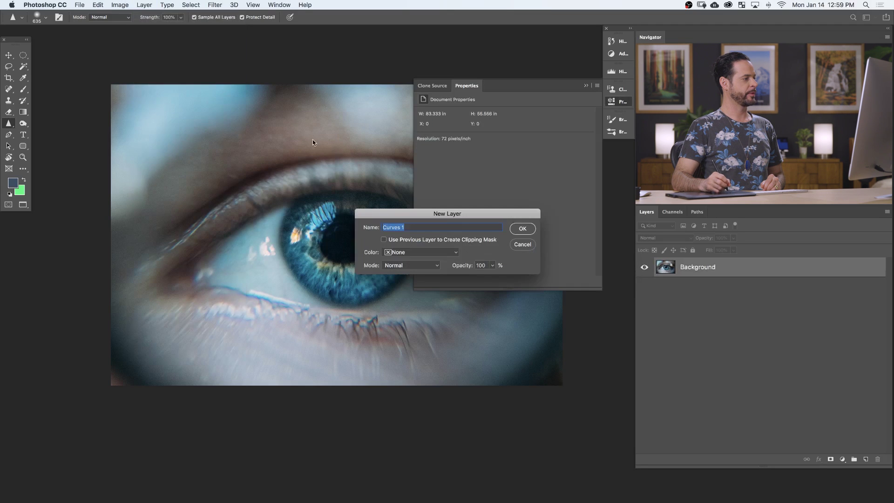
{"action": "left_click", "coordinate": [522, 228]}
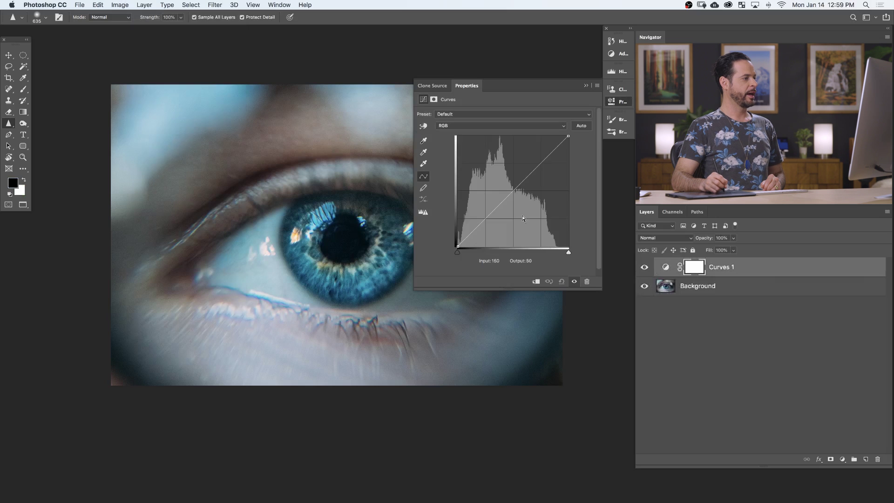
{"action": "left_click_drag", "start_coordinate": [509, 194], "coordinate": [499, 179]}
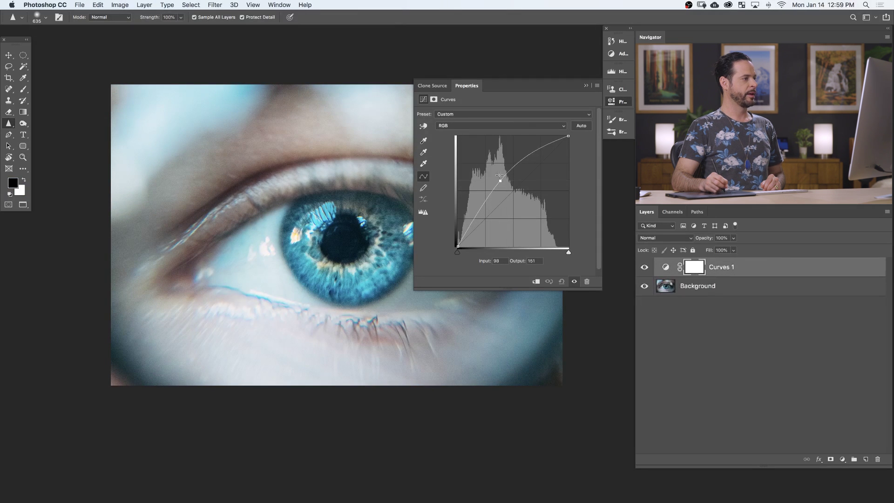
{"action": "left_click", "coordinate": [619, 104]}
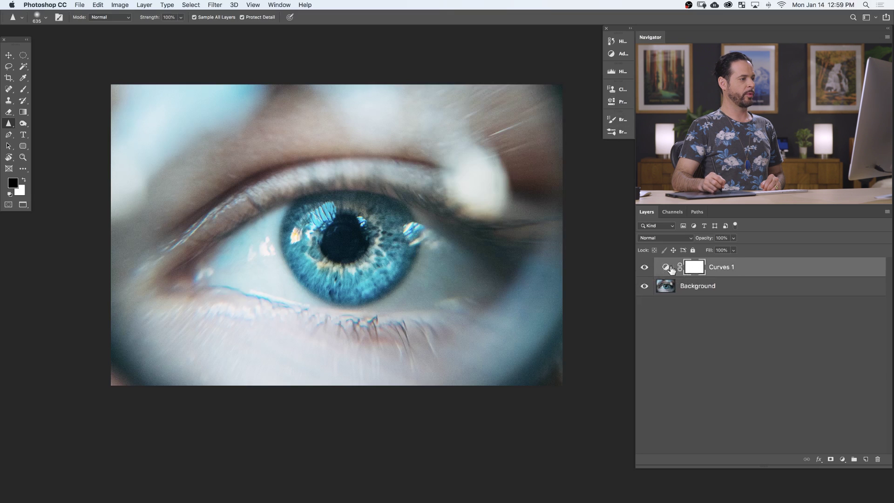
Compare the photo with and without the Curves adjustment, and invert the adjustment's layer mask to black.
{"action": "left_click", "coordinate": [664, 268]}
{"action": "left_click", "coordinate": [694, 268]}
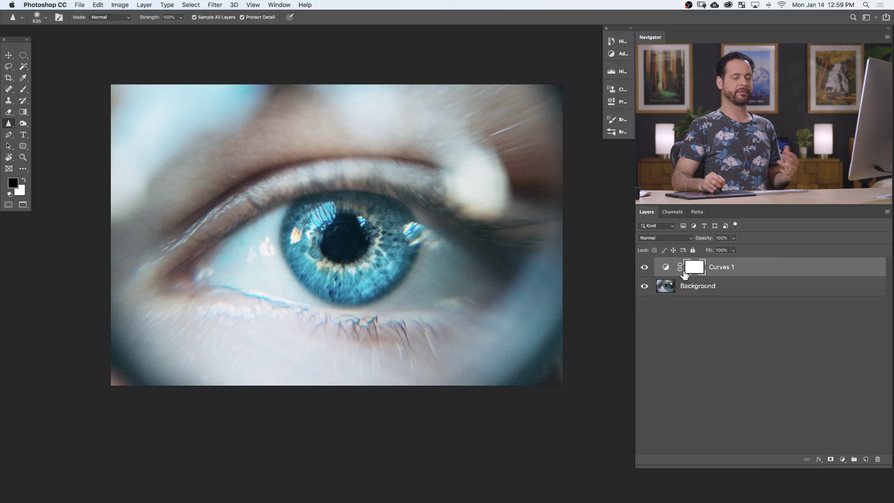
{"action": "left_click", "coordinate": [645, 269]}
{"action": "left_click", "coordinate": [644, 270]}
{"action": "left_click", "coordinate": [644, 270]}
{"action": "left_click", "coordinate": [644, 272]}
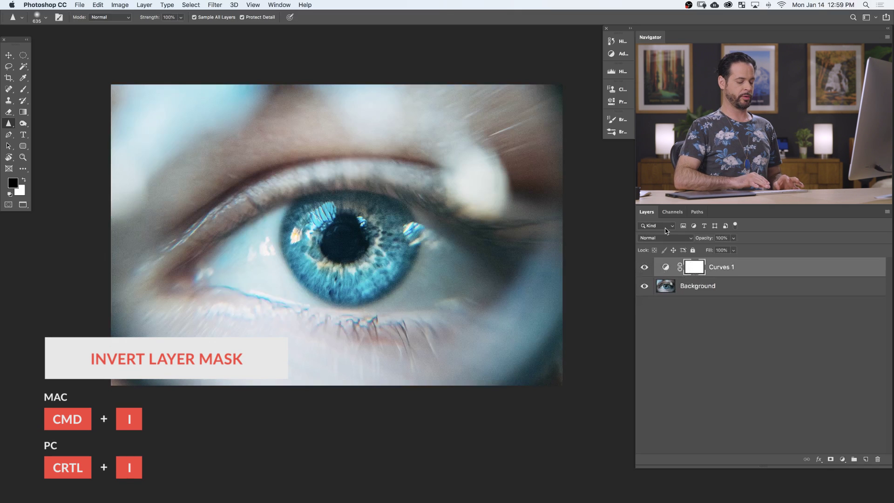
{"action": "key", "text": "super+i"}
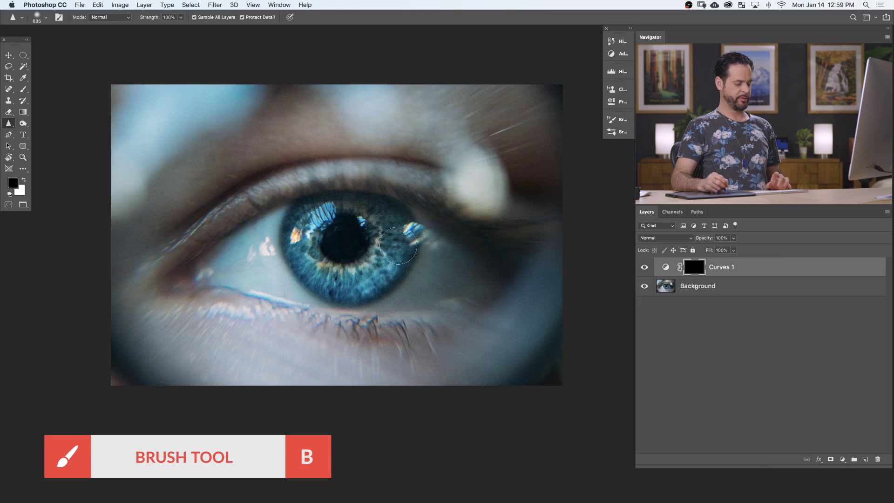
Paint white with the Brush tool on the Curves mask over the lower part of the iris.
{"action": "key", "text": "b"}
{"action": "left_click", "coordinate": [24, 180]}
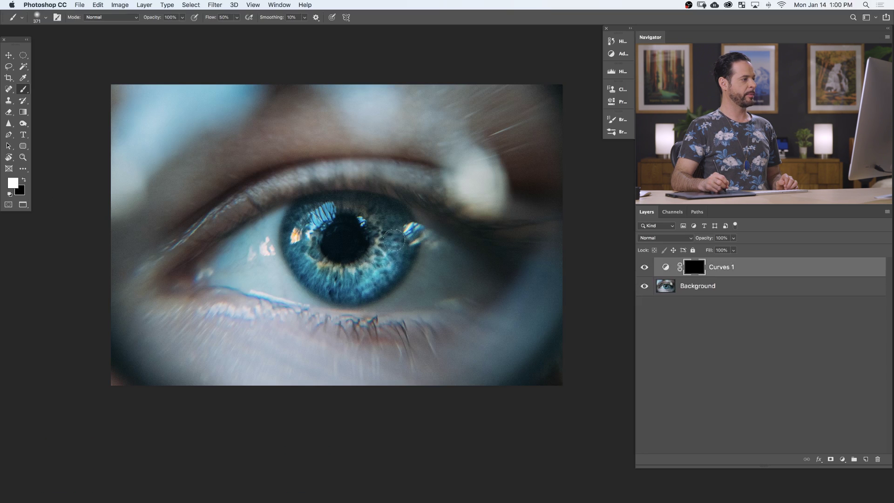
{"action": "left_click_drag", "start_coordinate": [381, 260], "coordinate": [376, 275]}
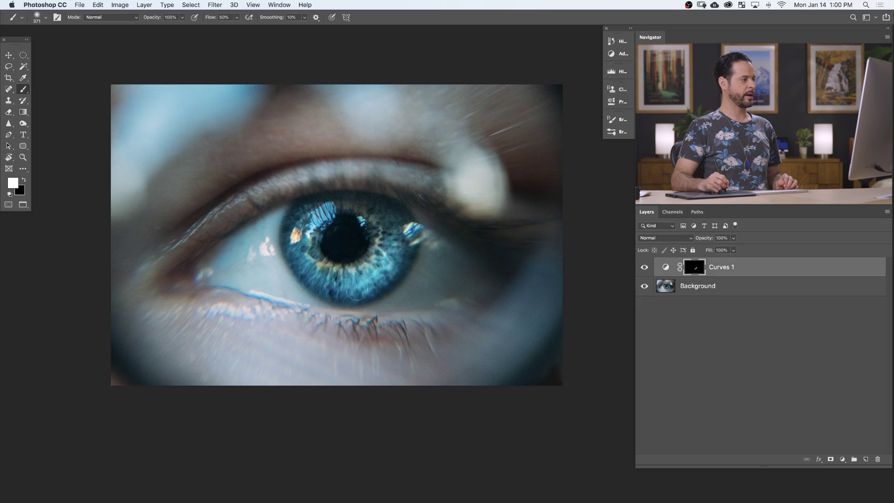
{"action": "left_click_drag", "start_coordinate": [333, 286], "coordinate": [319, 278]}
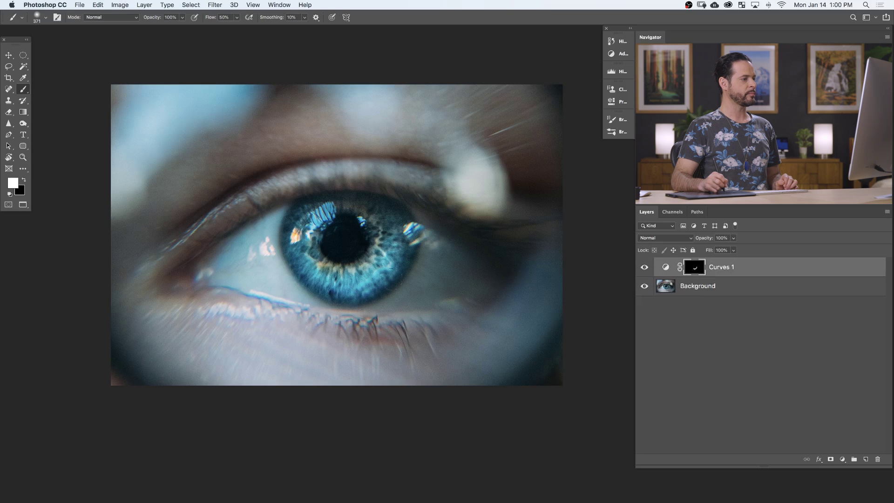
Compare the iris with and without the Curves adjustment, and raise the midtone point of its curve slightly.
{"action": "left_click", "coordinate": [644, 269]}
{"action": "left_click", "coordinate": [645, 268]}
{"action": "left_click", "coordinate": [644, 268]}
{"action": "left_click", "coordinate": [645, 268]}
{"action": "left_click", "coordinate": [644, 269]}
{"action": "left_click", "coordinate": [644, 268]}
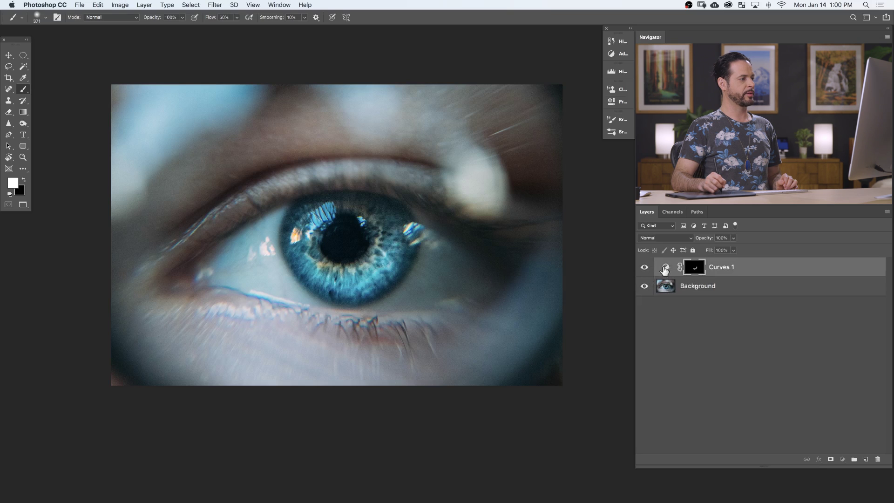
{"action": "left_click", "coordinate": [664, 269]}
{"action": "mouse_move", "coordinate": [505, 184]}
{"action": "left_mouse_down"}
{"action": "mouse_move", "coordinate": [532, 226]}
{"action": "mouse_move", "coordinate": [527, 195]}
{"action": "mouse_move", "coordinate": [505, 186]}
{"action": "mouse_move", "coordinate": [487, 159]}
{"action": "mouse_move", "coordinate": [504, 185]}
{"action": "mouse_move", "coordinate": [502, 177]}
{"action": "left_mouse_up"}
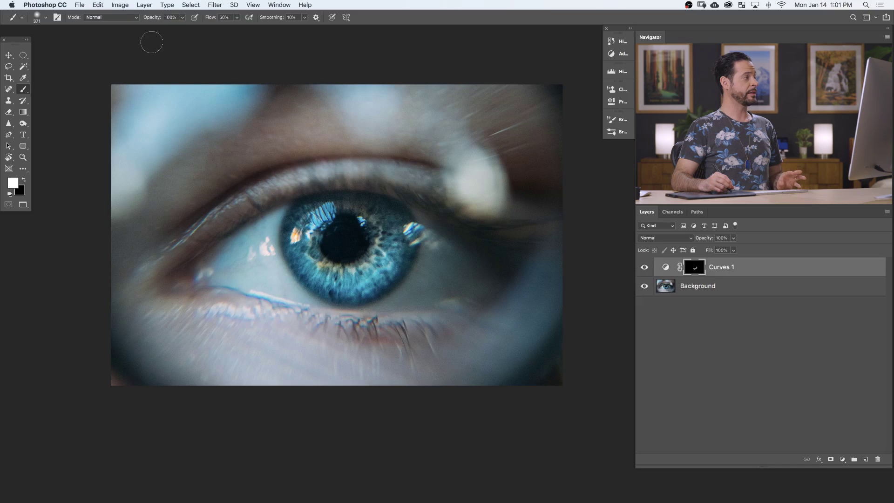
Add a Solid Color fill layer above the Curves layer in bright magenta (ff30da).
{"action": "left_click", "coordinate": [144, 6]}
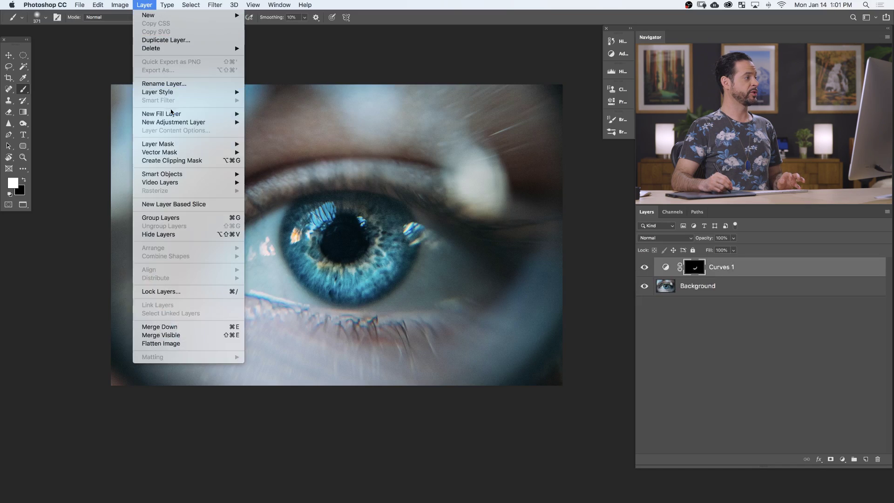
{"action": "mouse_move", "coordinate": [181, 114]}
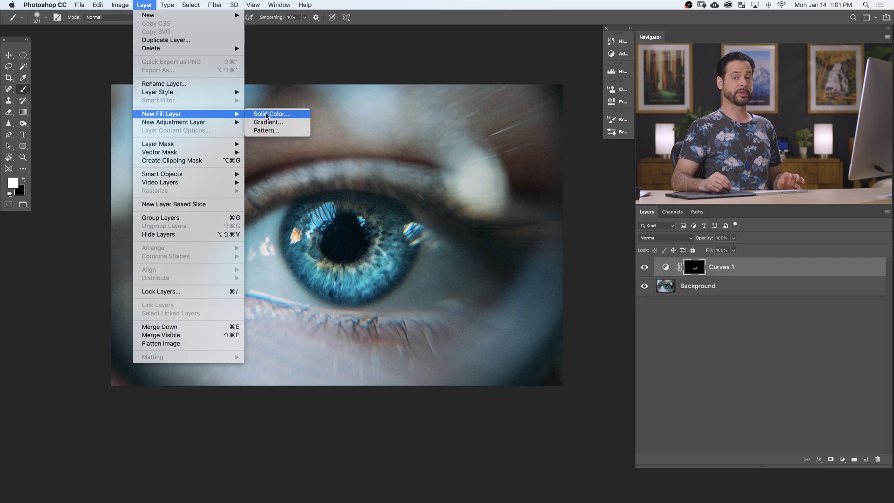
{"action": "left_click", "coordinate": [266, 115]}
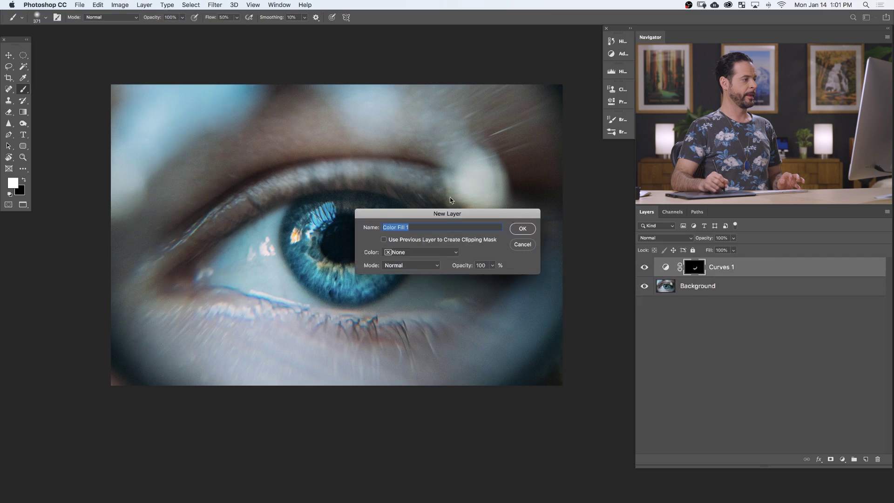
{"action": "left_click", "coordinate": [523, 228]}
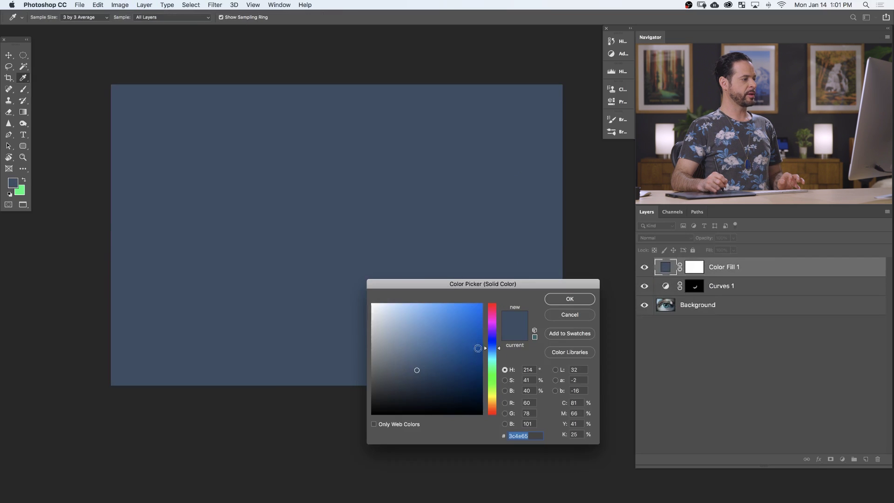
{"action": "left_click_drag", "start_coordinate": [485, 348], "coordinate": [484, 319]}
{"action": "left_click", "coordinate": [461, 303]}
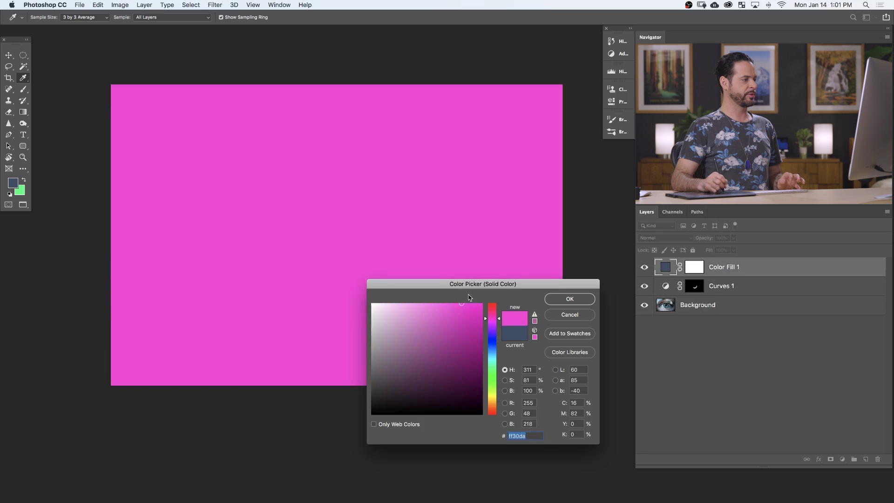
{"action": "left_click", "coordinate": [570, 298]}
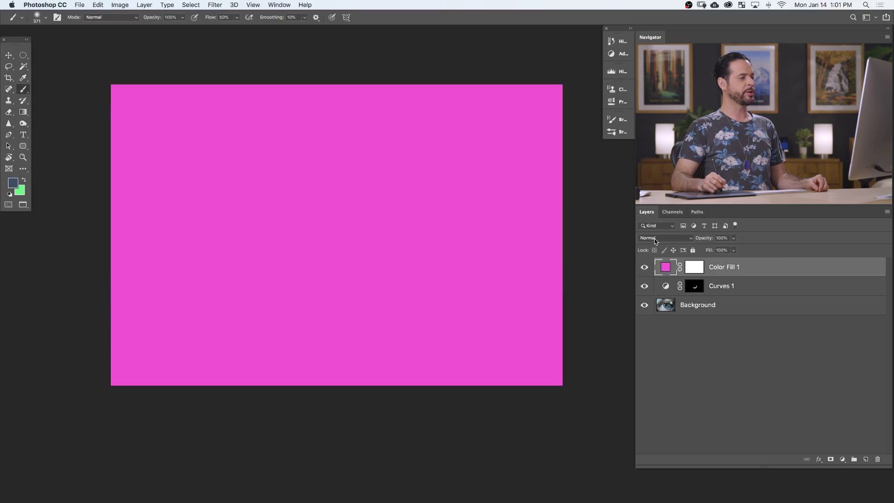
Set the magenta fill layer's blend mode to Overlay and compare the photo with and without it.
{"action": "left_click", "coordinate": [654, 238]}
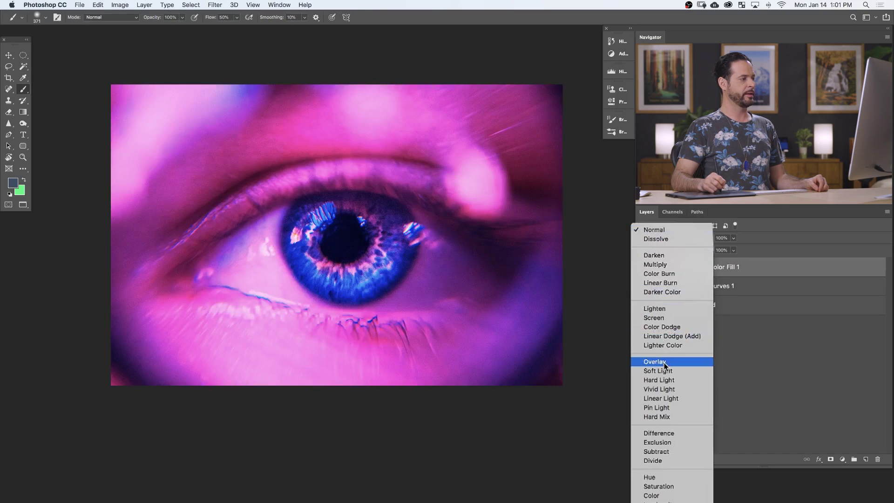
{"action": "left_click", "coordinate": [664, 363]}
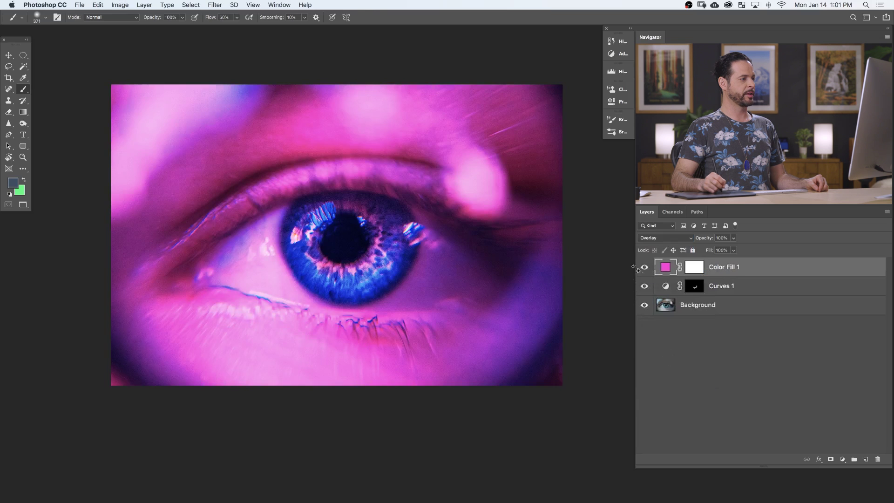
{"action": "left_click", "coordinate": [644, 268]}
{"action": "left_click", "coordinate": [644, 268]}
Invert the magenta fill layer's mask to black and paint white on it around the pupil in the inner iris.
{"action": "left_click", "coordinate": [694, 270]}
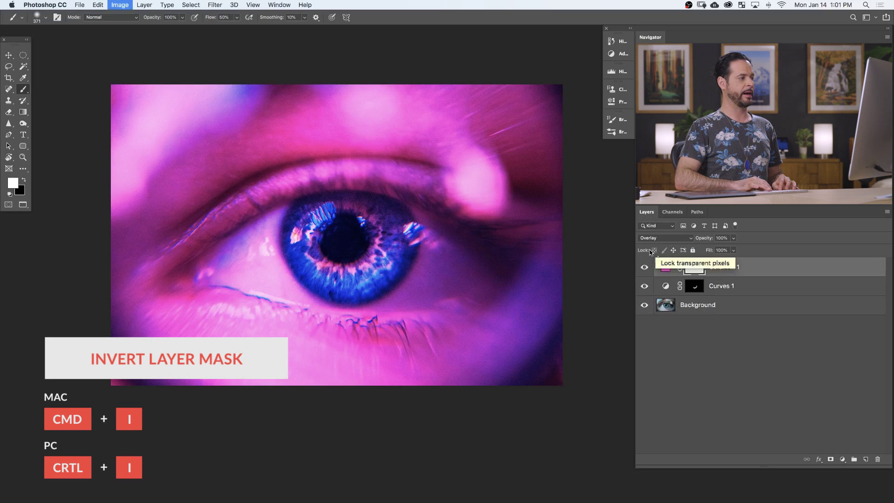
{"action": "key", "text": "super+i"}
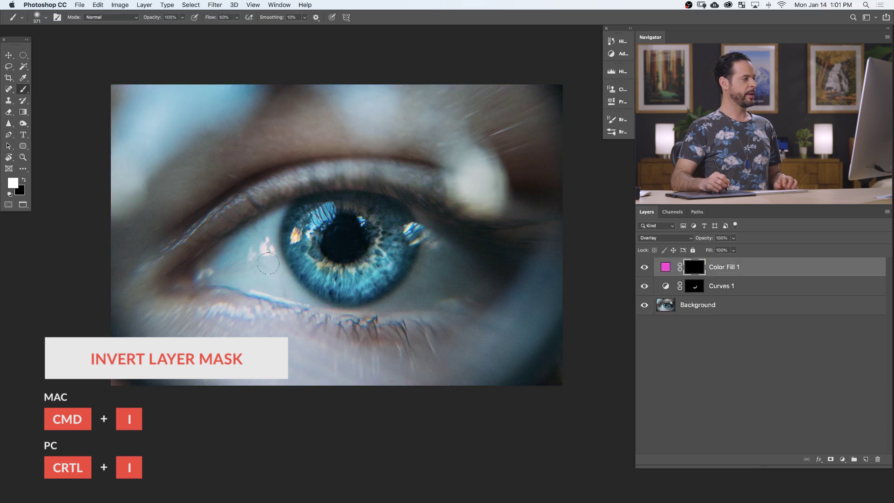
{"action": "left_click_drag", "start_coordinate": [349, 270], "coordinate": [353, 273]}
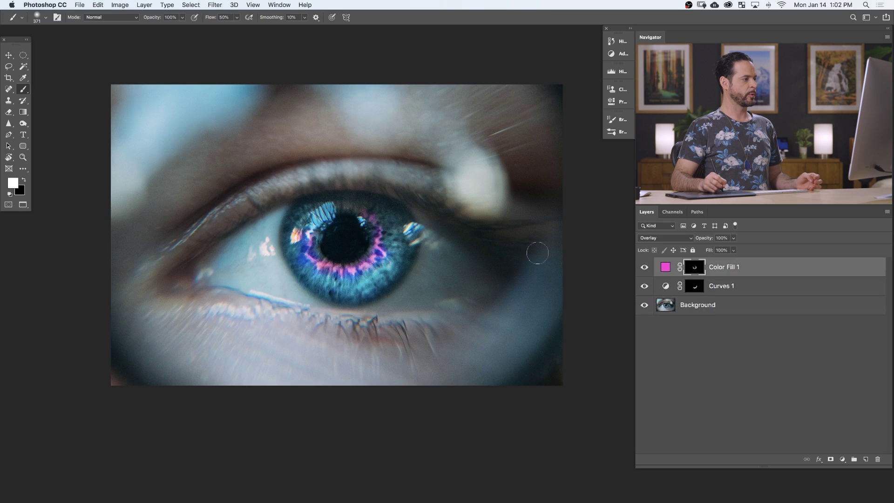
Change the fill layer's color to a muted orange-brown (ad845c) and compare the iris with and without the layer.
{"action": "double_click", "coordinate": [664, 268]}
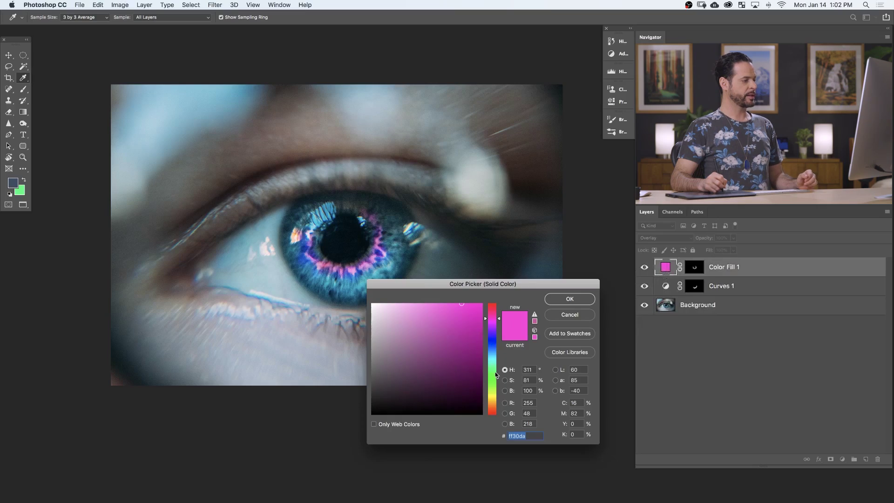
{"action": "left_click", "coordinate": [496, 383]}
{"action": "left_click_drag", "start_coordinate": [497, 386], "coordinate": [497, 405]}
{"action": "mouse_move", "coordinate": [453, 343]}
{"action": "left_mouse_down"}
{"action": "mouse_move", "coordinate": [430, 359]}
{"action": "mouse_move", "coordinate": [425, 341]}
{"action": "left_mouse_up"}
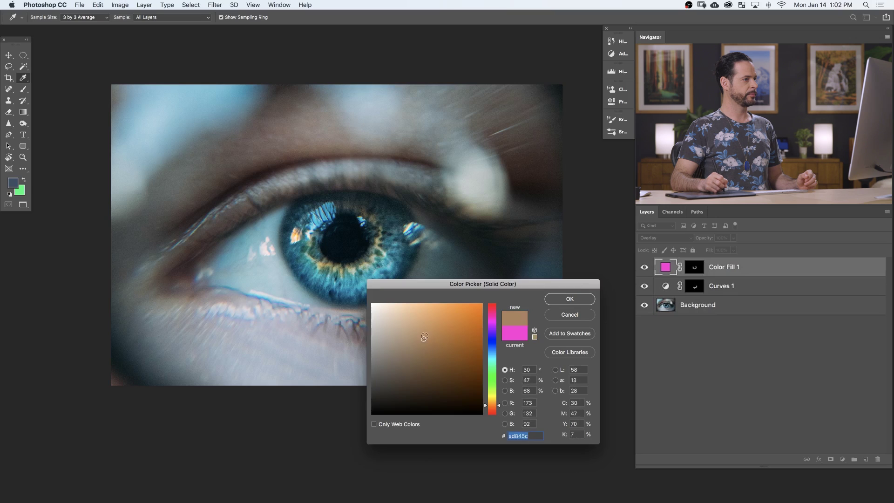
{"action": "left_click", "coordinate": [570, 300]}
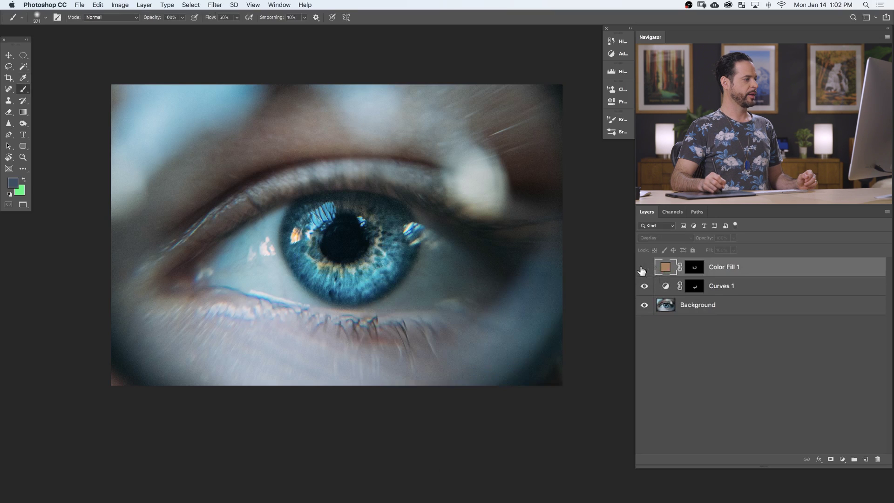
{"action": "left_click", "coordinate": [643, 269]}
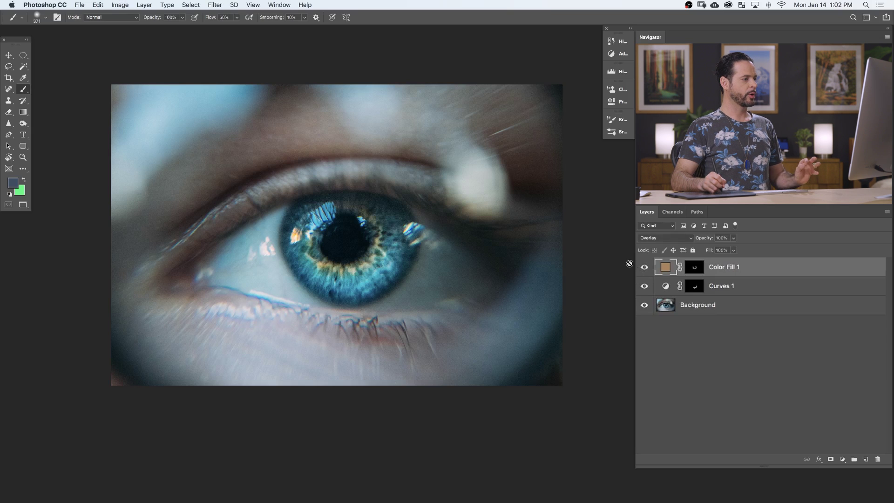
Add a second Solid Color fill layer at the top of the stack in light teal (58d9cb).
{"action": "left_click", "coordinate": [144, 5]}
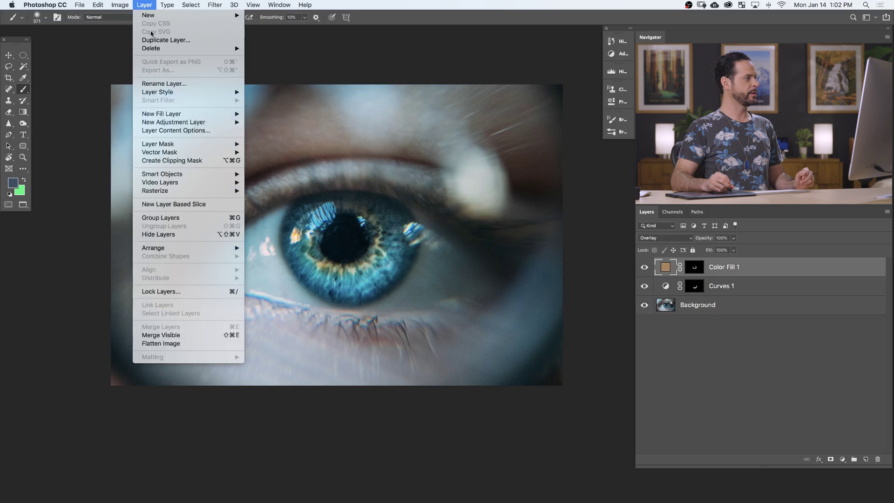
{"action": "mouse_move", "coordinate": [179, 114]}
{"action": "left_click", "coordinate": [268, 114]}
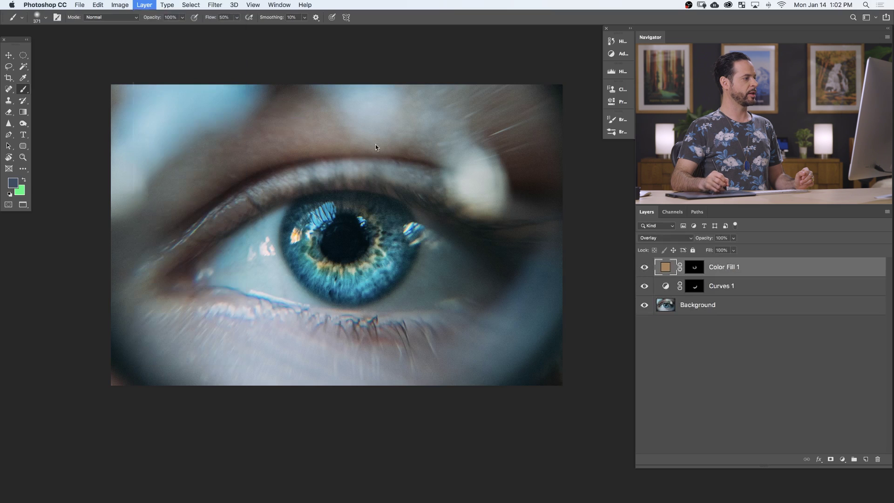
{"action": "left_click", "coordinate": [530, 229]}
{"action": "left_click_drag", "start_coordinate": [497, 375], "coordinate": [499, 361]}
{"action": "left_click", "coordinate": [437, 319]}
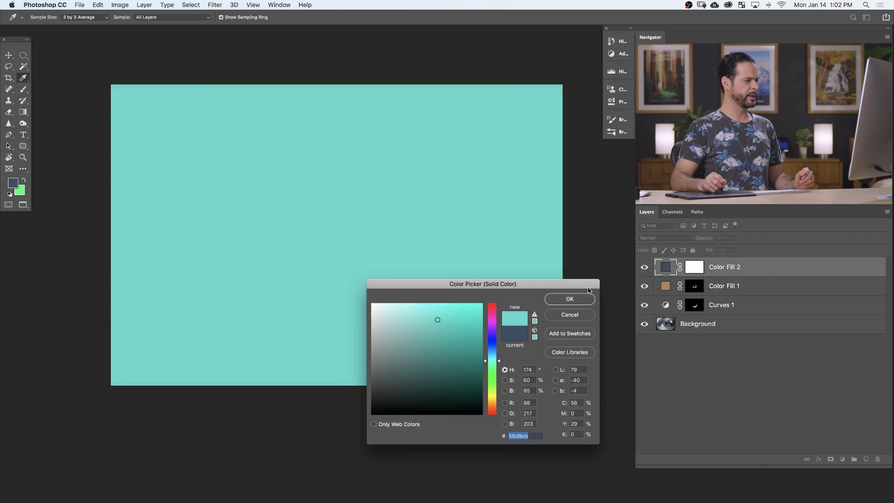
{"action": "left_click", "coordinate": [582, 298]}
Set up the Brush with default colors, invert the teal fill layer's mask to black and set its blend mode to Soft Light.
{"action": "key", "text": "b"}
{"action": "key", "text": "d"}
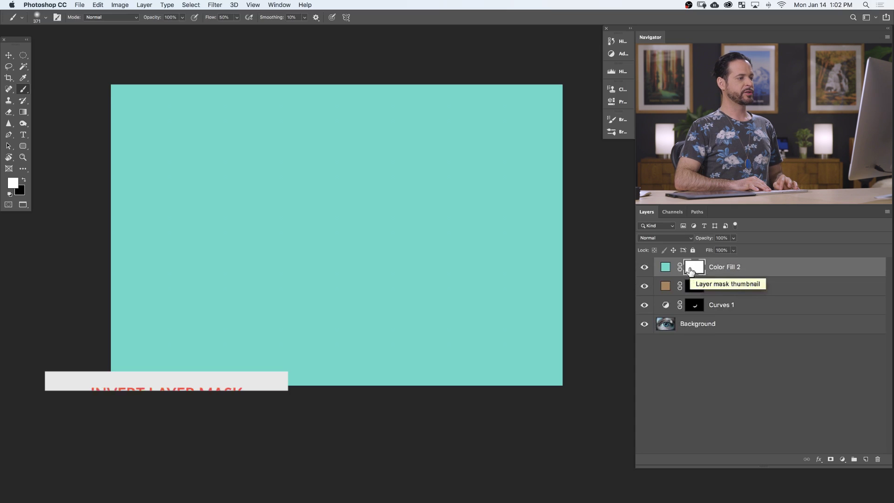
{"action": "key", "text": "super+i"}
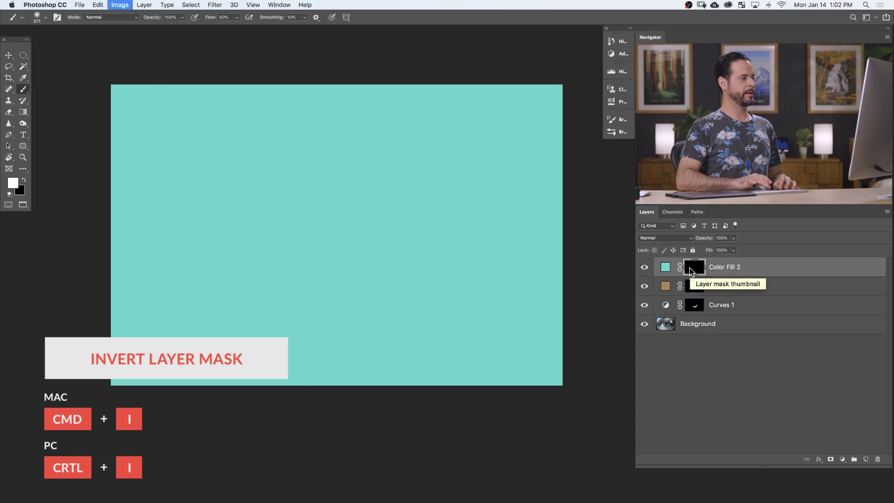
{"action": "left_click", "coordinate": [664, 238]}
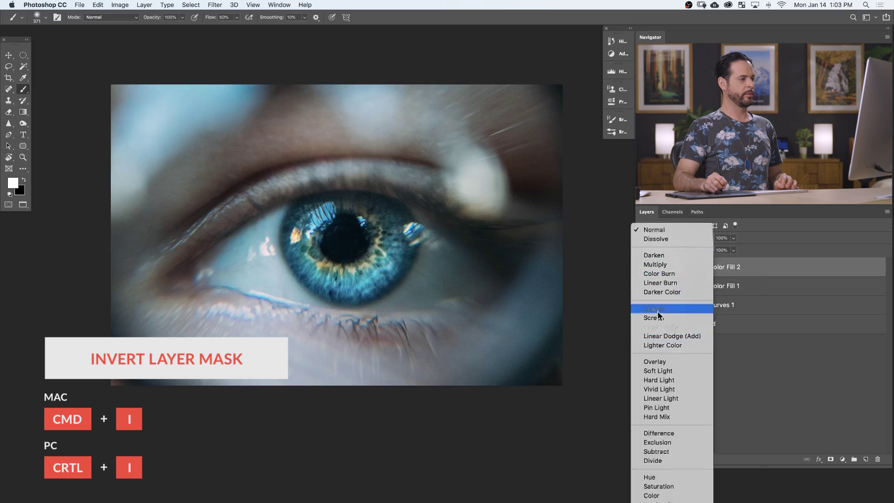
{"action": "left_click", "coordinate": [666, 369]}
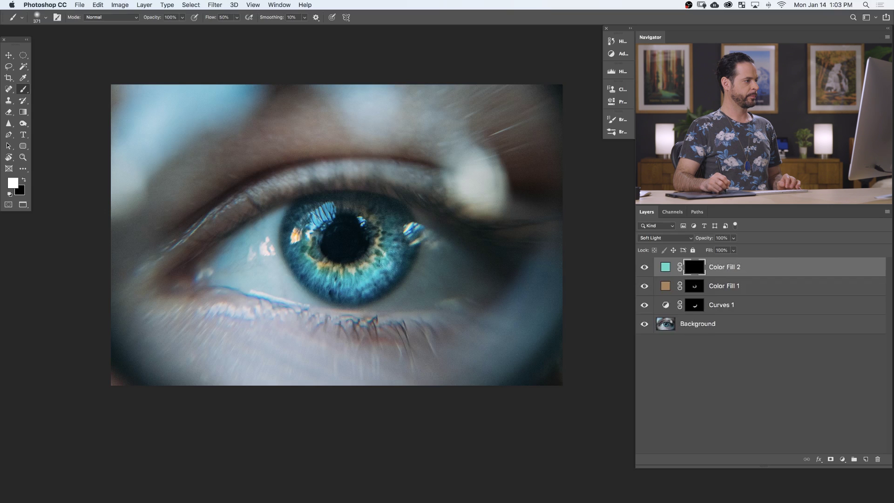
Paint white on the teal fill layer's mask over the lower iris and compare the eye with and without the layer.
{"action": "mouse_move", "coordinate": [331, 281]}
{"action": "left_mouse_down"}
{"action": "mouse_move", "coordinate": [356, 287]}
{"action": "mouse_move", "coordinate": [384, 272]}
{"action": "left_mouse_up"}
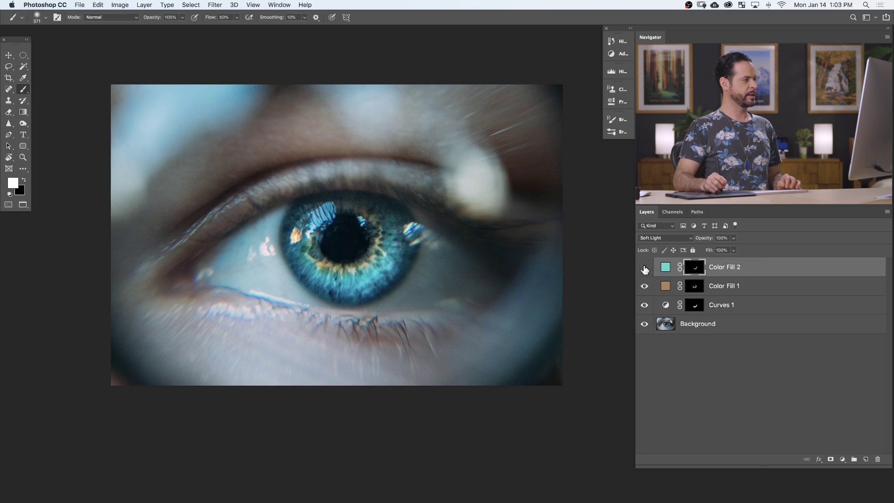
{"action": "left_click", "coordinate": [644, 268]}
{"action": "left_click", "coordinate": [644, 267]}
{"action": "left_click", "coordinate": [644, 268]}
{"action": "left_click", "coordinate": [644, 268]}
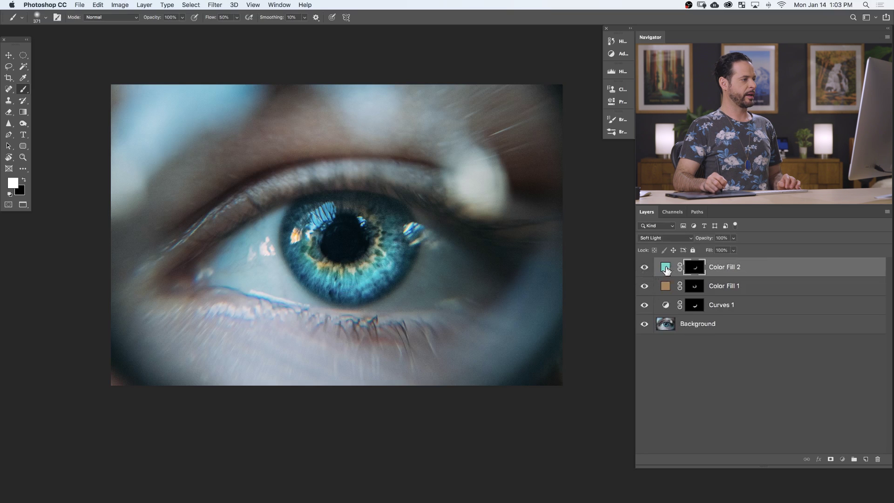
{"action": "double_click", "coordinate": [665, 267]}
{"action": "left_click_drag", "start_coordinate": [493, 362], "coordinate": [499, 321]}
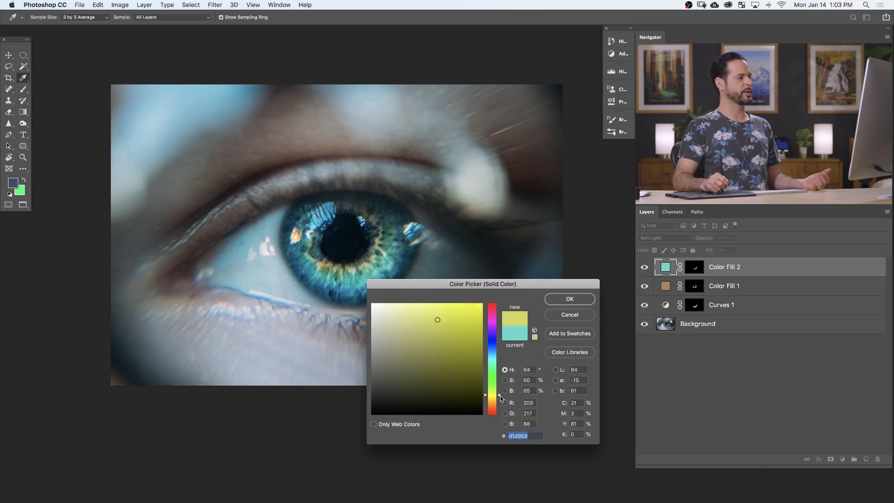
{"action": "left_click_drag", "start_coordinate": [500, 395], "coordinate": [500, 373]}
{"action": "left_click", "coordinate": [570, 315]}
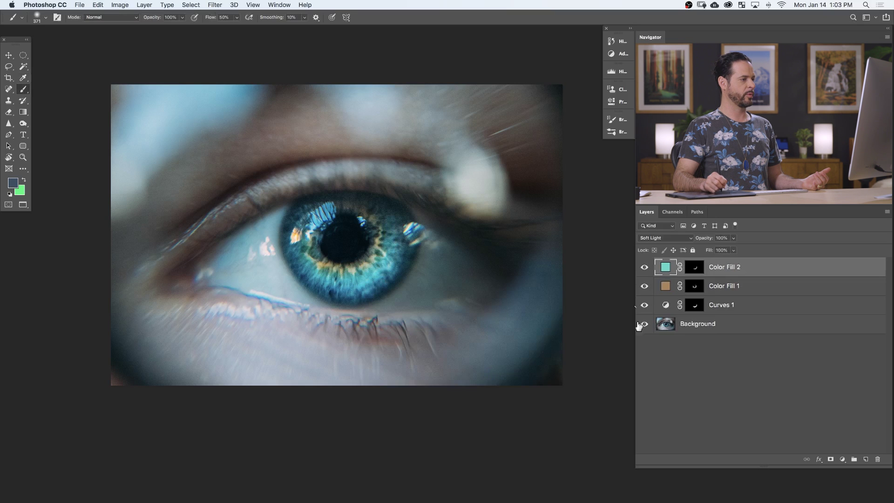
Toggle the visibility of the fill and Curves layers to compare the eye before and after.
{"action": "mouse_move", "coordinate": [644, 267]}
{"action": "left_mouse_down"}
{"action": "mouse_move", "coordinate": [646, 307]}
{"action": "mouse_move", "coordinate": [644, 269]}
{"action": "left_mouse_up"}
{"action": "left_click", "coordinate": [646, 307]}
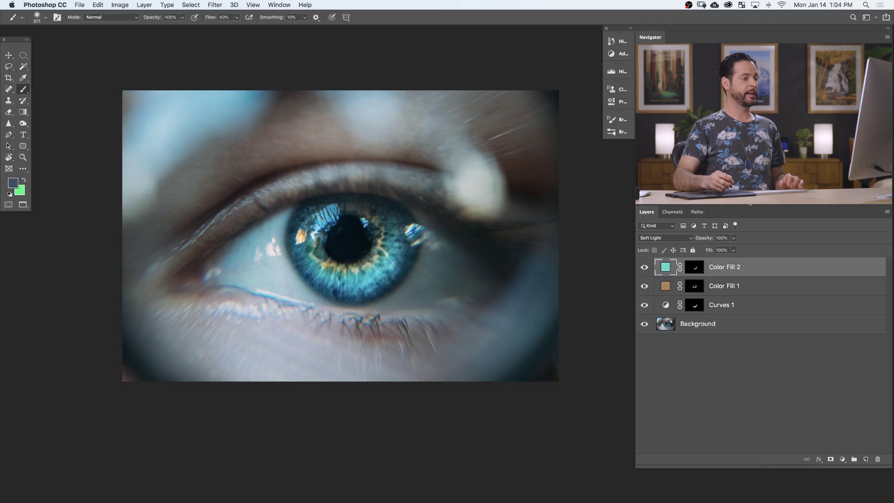
Add a new layer at the top of the stack and fill it using Apply Image with the Merged layer, RGB channel and Normal blending.
{"action": "left_click", "coordinate": [865, 459]}
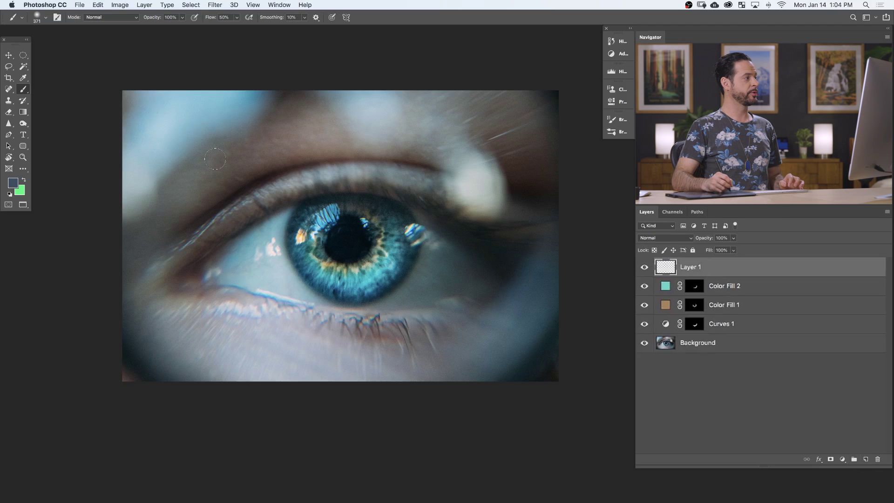
{"action": "left_click", "coordinate": [124, 6]}
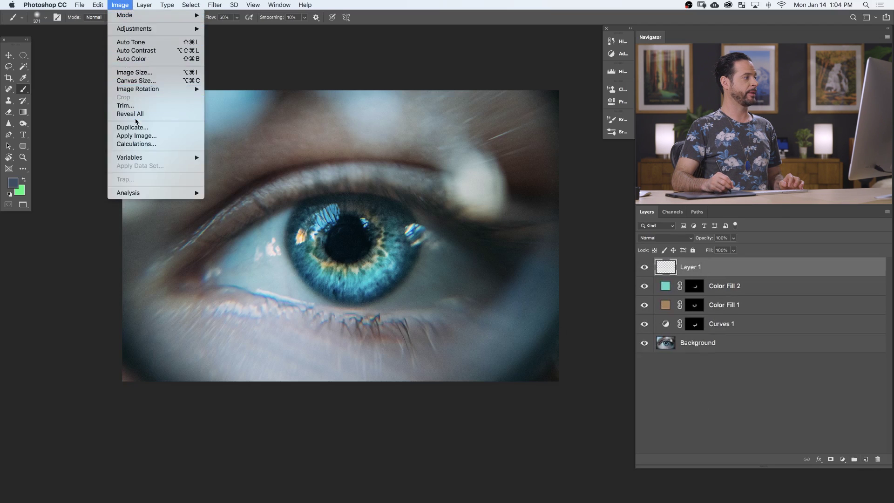
{"action": "left_click", "coordinate": [137, 136]}
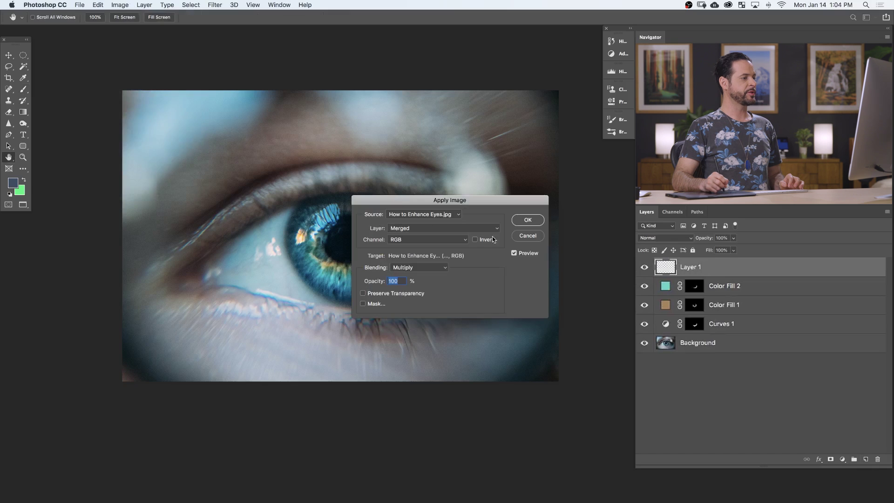
{"action": "left_click_drag", "start_coordinate": [441, 202], "coordinate": [473, 203]}
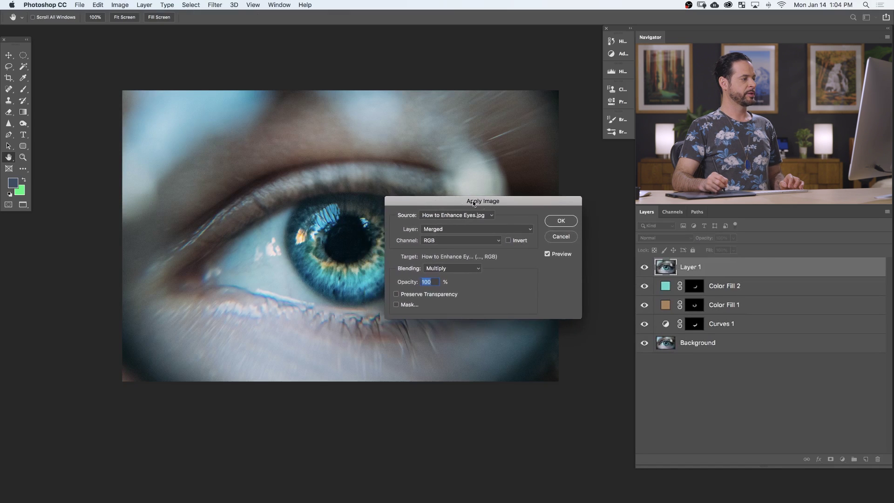
{"action": "left_click", "coordinate": [440, 233]}
{"action": "left_click", "coordinate": [440, 229]}
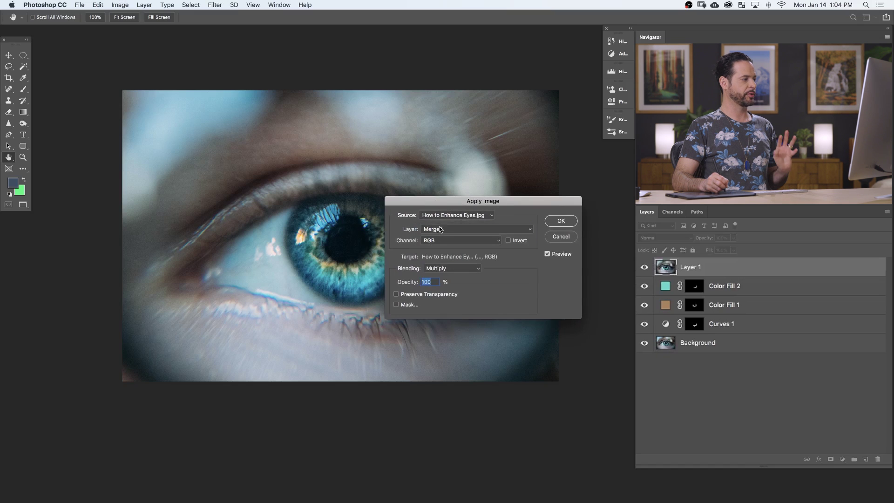
{"action": "left_click", "coordinate": [454, 269]}
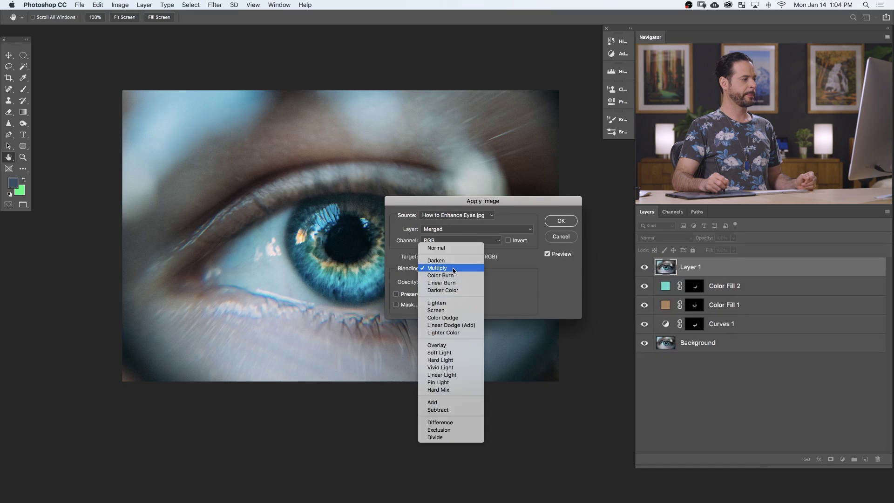
{"action": "left_click", "coordinate": [450, 248]}
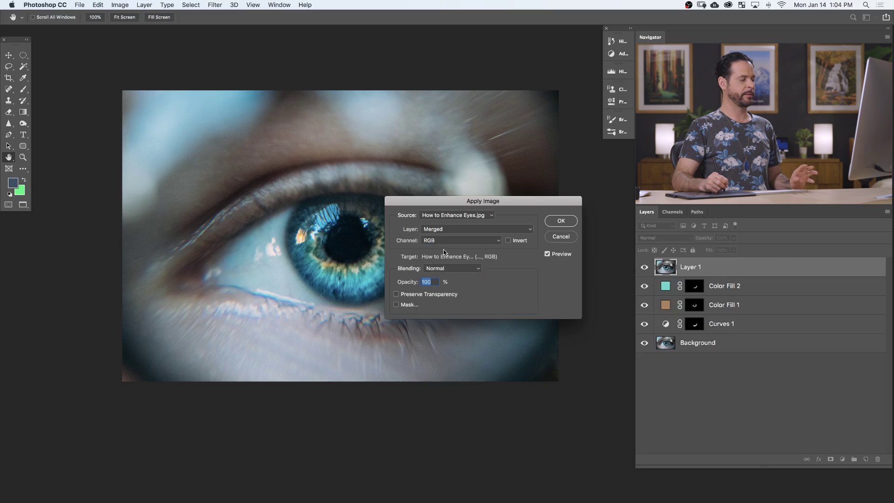
{"action": "left_click", "coordinate": [562, 221]}
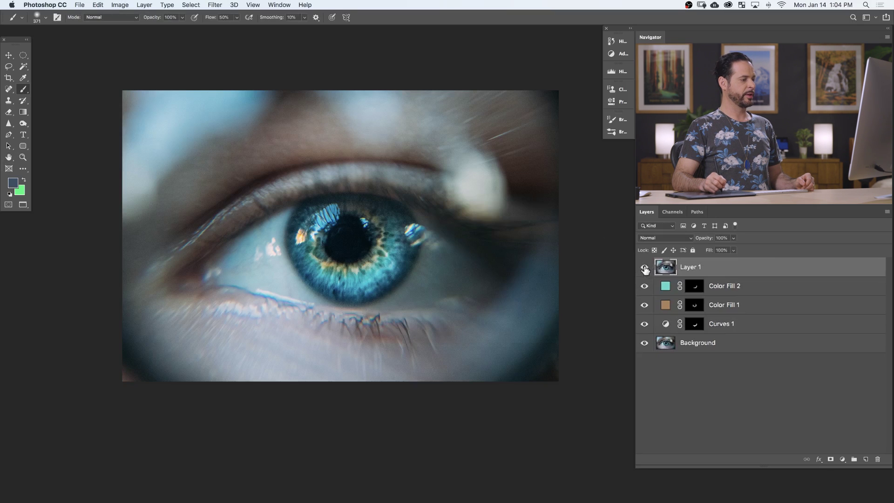
Try moving the merged image layer across the canvas with the Move tool.
{"action": "key", "text": "v"}
{"action": "left_click_drag", "start_coordinate": [461, 195], "coordinate": [419, 105]}
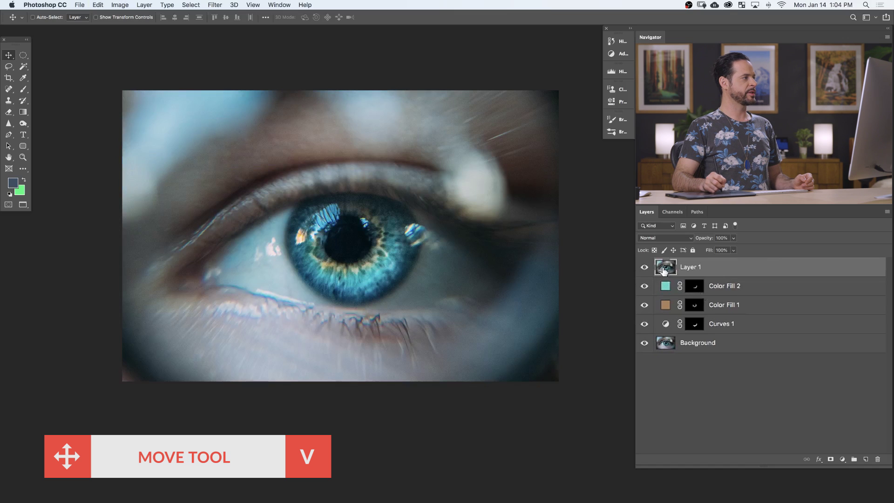
Start an Unsharp Mask on the merged layer with an amount of 191% and a radius of 11.9 pixels.
{"action": "left_click", "coordinate": [214, 6]}
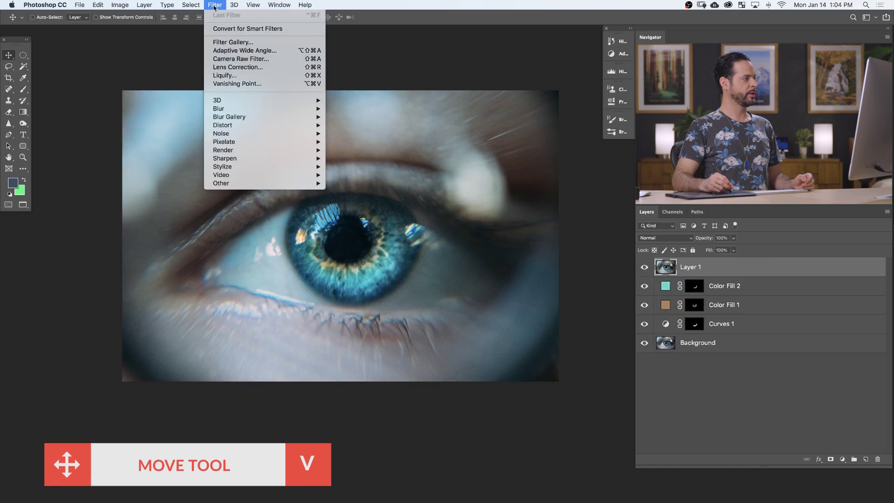
{"action": "mouse_move", "coordinate": [240, 159]}
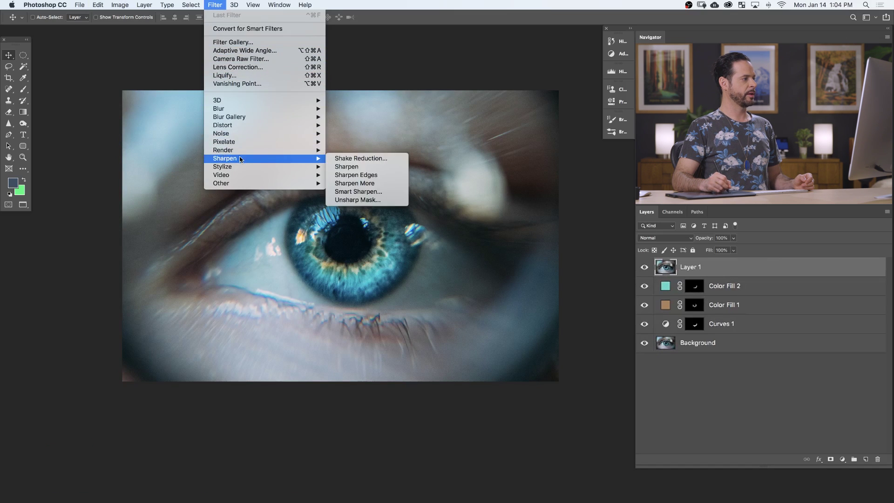
{"action": "left_click", "coordinate": [358, 200]}
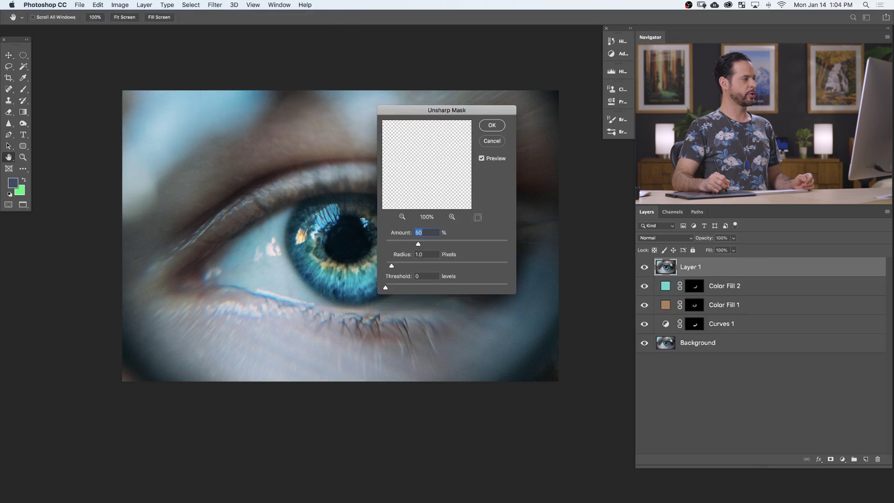
{"action": "left_click_drag", "start_coordinate": [441, 111], "coordinate": [501, 119]}
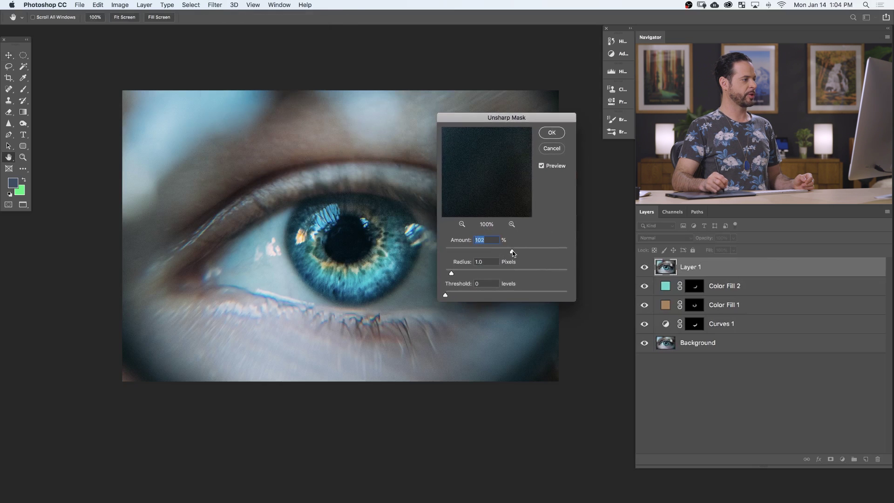
{"action": "left_click_drag", "start_coordinate": [456, 272], "coordinate": [466, 271]}
{"action": "left_click", "coordinate": [502, 269]}
{"action": "left_click_drag", "start_coordinate": [512, 273], "coordinate": [489, 274]}
{"action": "left_click_drag", "start_coordinate": [512, 252], "coordinate": [532, 252]}
{"action": "left_click_drag", "start_coordinate": [498, 273], "coordinate": [501, 272]}
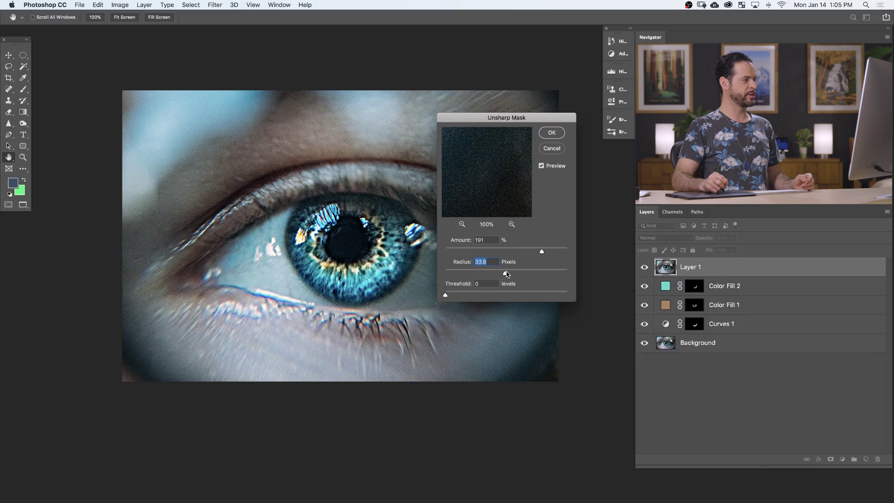
{"action": "left_click_drag", "start_coordinate": [506, 274], "coordinate": [497, 275]}
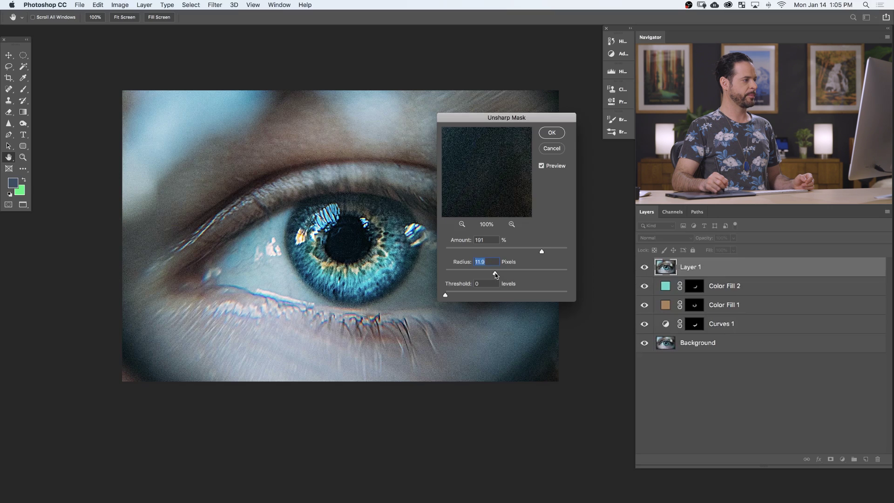
Reduce the Unsharp Mask amount to about 110% and apply the filter.
{"action": "left_click_drag", "start_coordinate": [541, 251], "coordinate": [529, 252]}
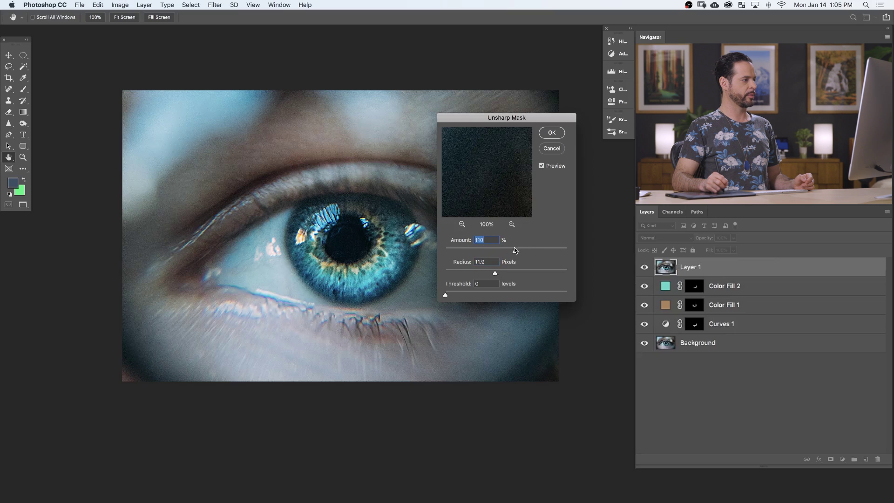
{"action": "key", "text": "Up"}
{"action": "key", "text": "Up"}
{"action": "key", "text": "Up"}
{"action": "key", "text": "Up"}
{"action": "left_click", "coordinate": [552, 133]}
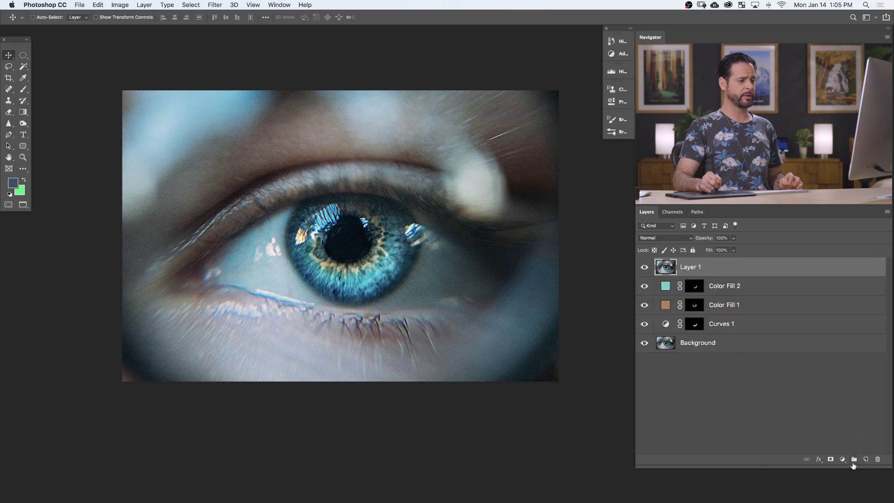
Add a mask to the sharpened layer, inverted to black, and paint white on it over the iris with the Brush.
{"action": "left_click", "coordinate": [831, 460]}
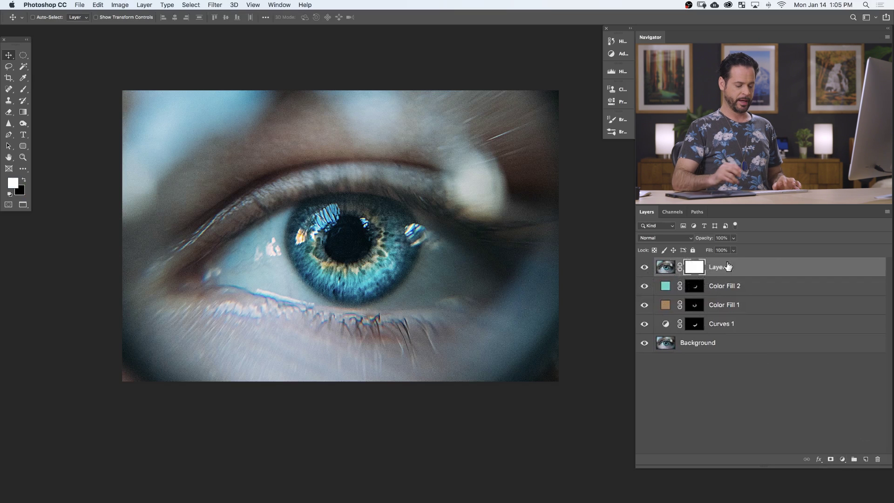
{"action": "key", "text": "super+i"}
{"action": "key", "text": "b"}
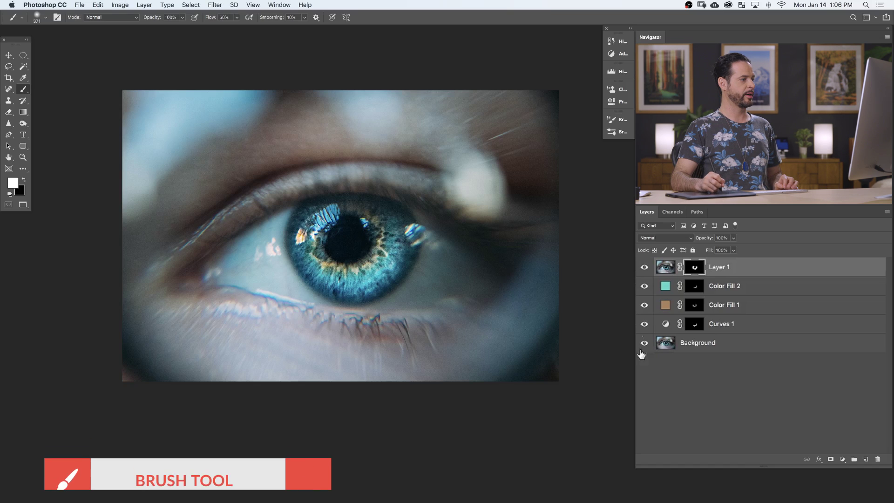
Toggle the sharpened layer's visibility to compare the iris with and without the sharpening.
{"action": "left_click", "coordinate": [645, 267]}
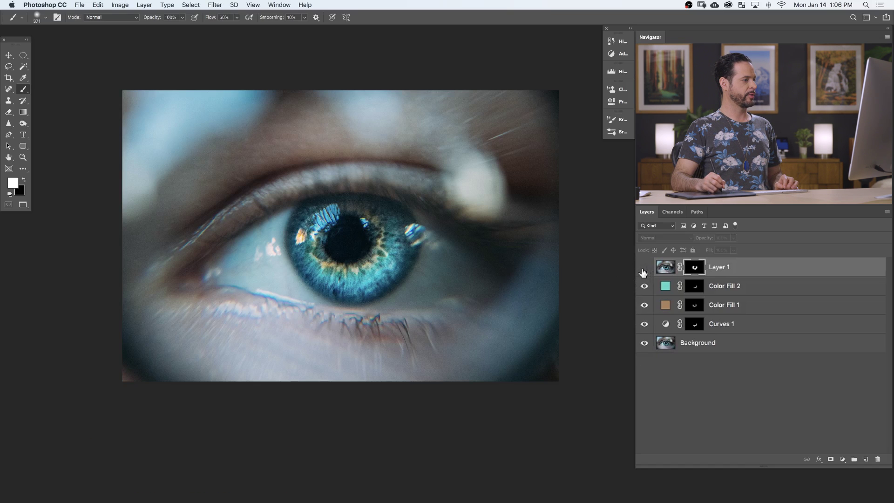
{"action": "left_click", "coordinate": [639, 273]}
{"action": "left_click", "coordinate": [640, 273]}
{"action": "left_click", "coordinate": [641, 273]}
{"action": "left_click", "coordinate": [643, 273]}
{"action": "left_click", "coordinate": [643, 272]}
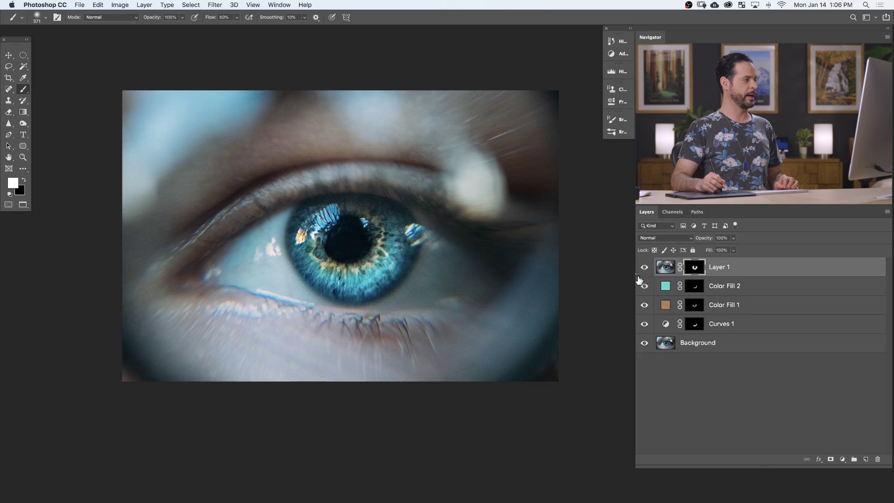